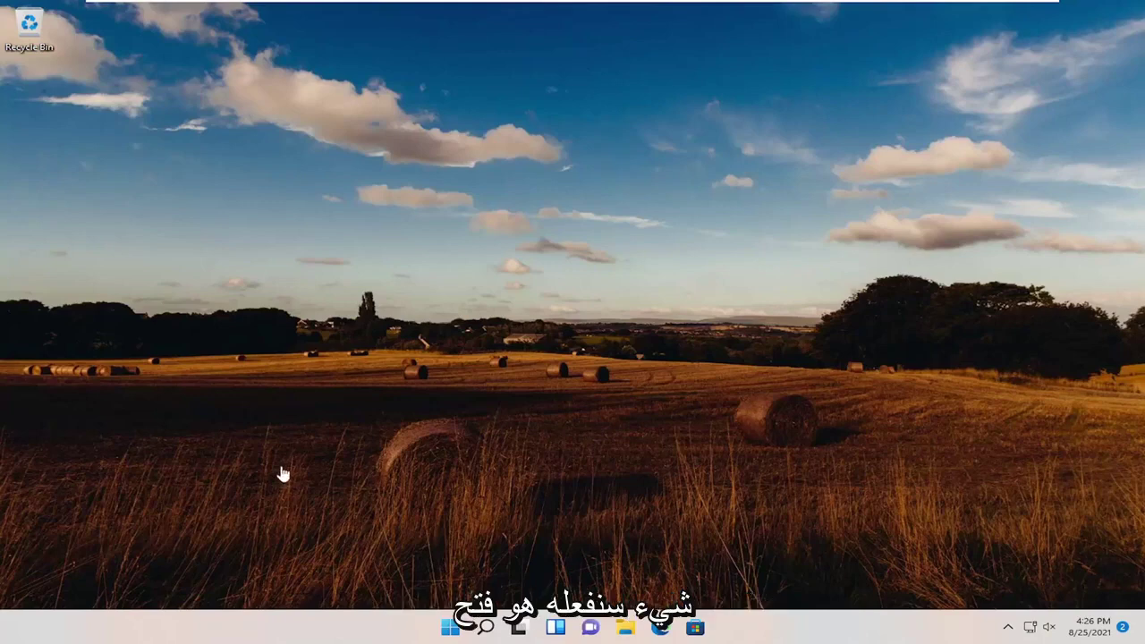
- Run the Windows Update troubleshooter from Other troubleshooters, which reports no problems found
left_click(477, 631)
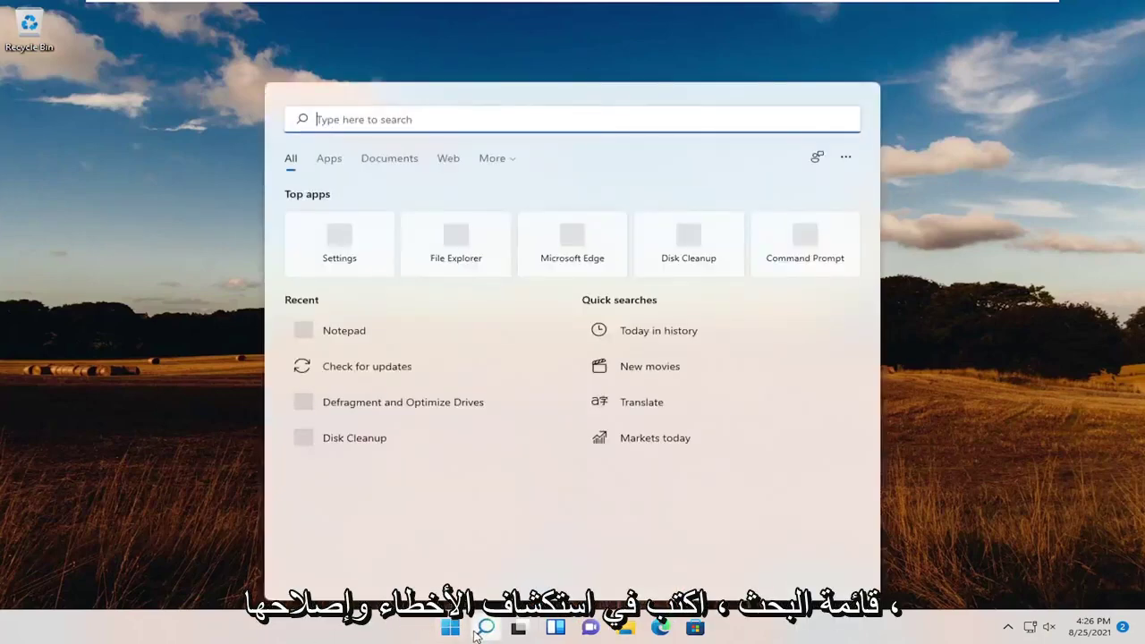
type("troubleshoot")
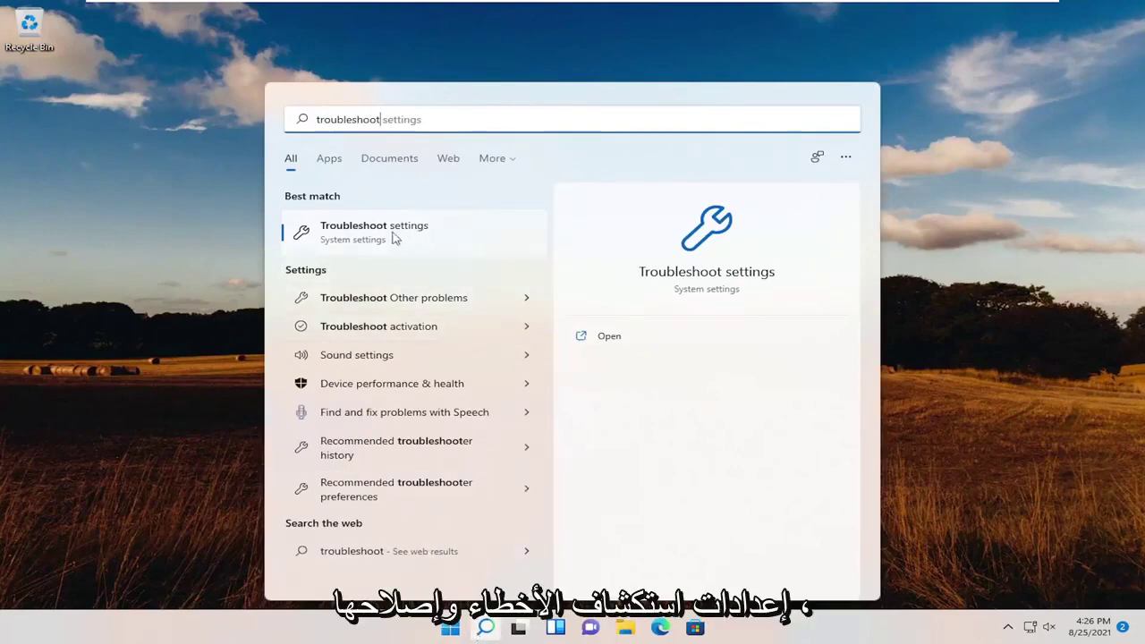
left_click(355, 234)
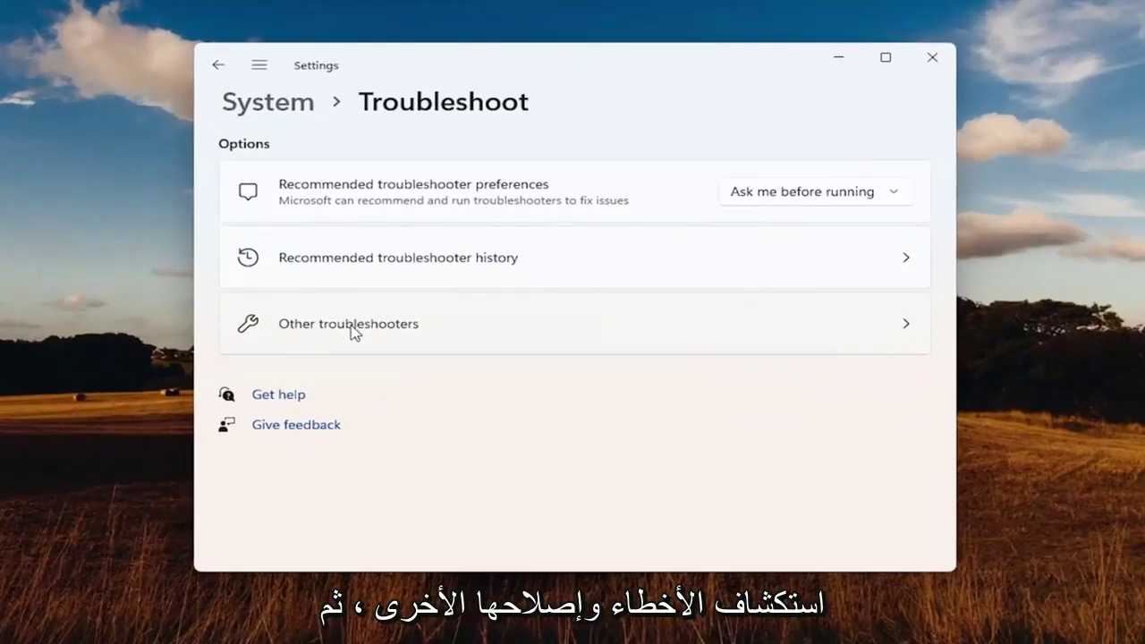
left_click(355, 326)
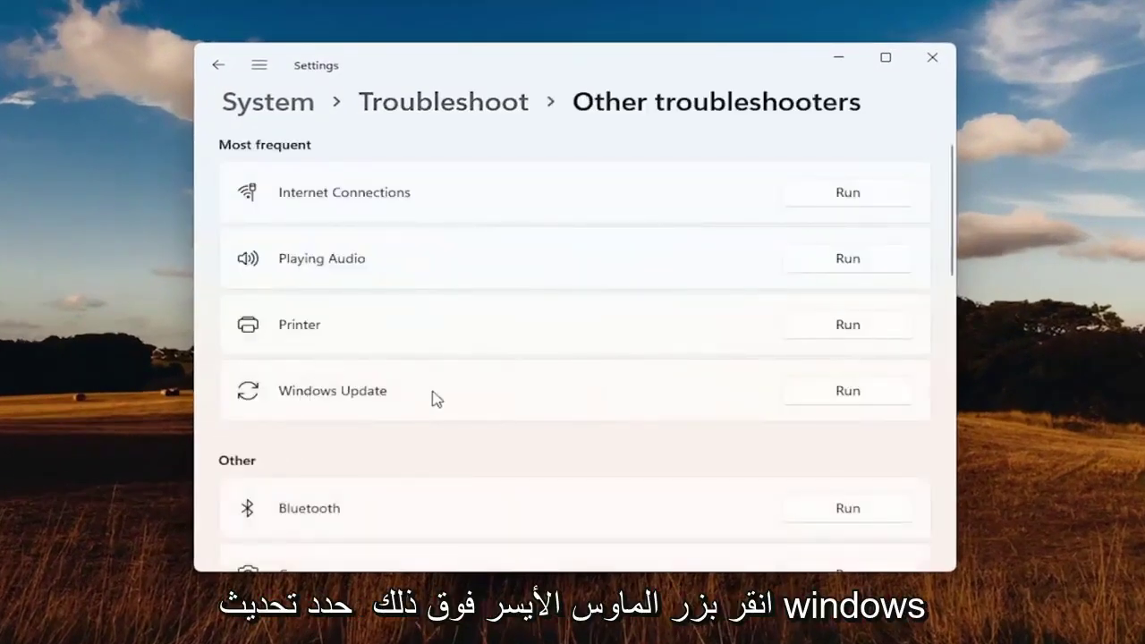
left_click(846, 394)
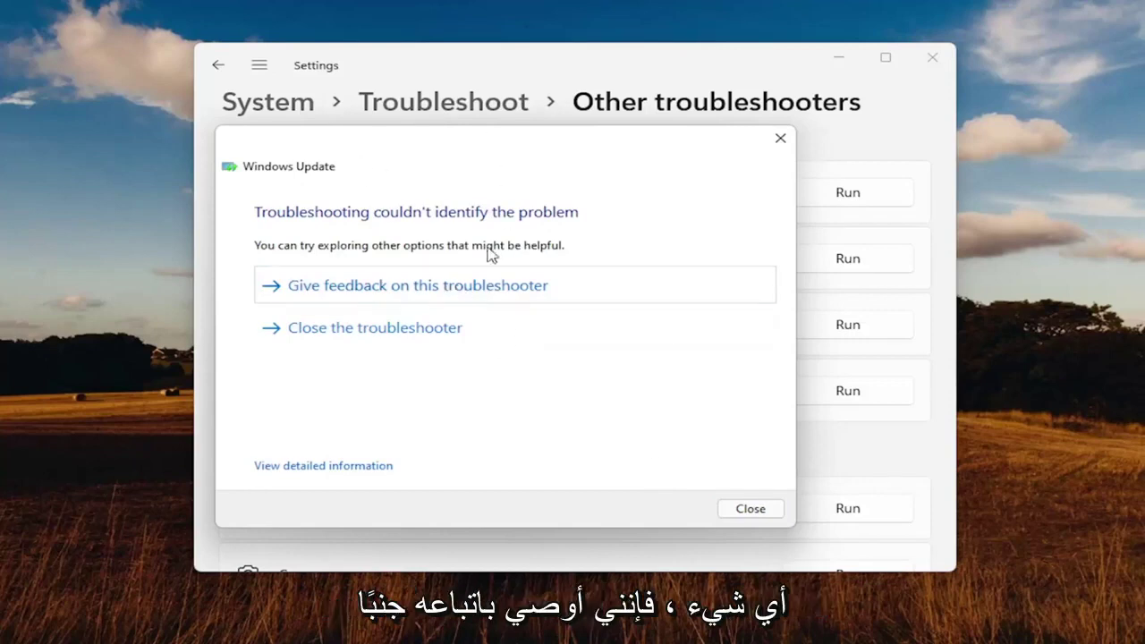
left_click(738, 519)
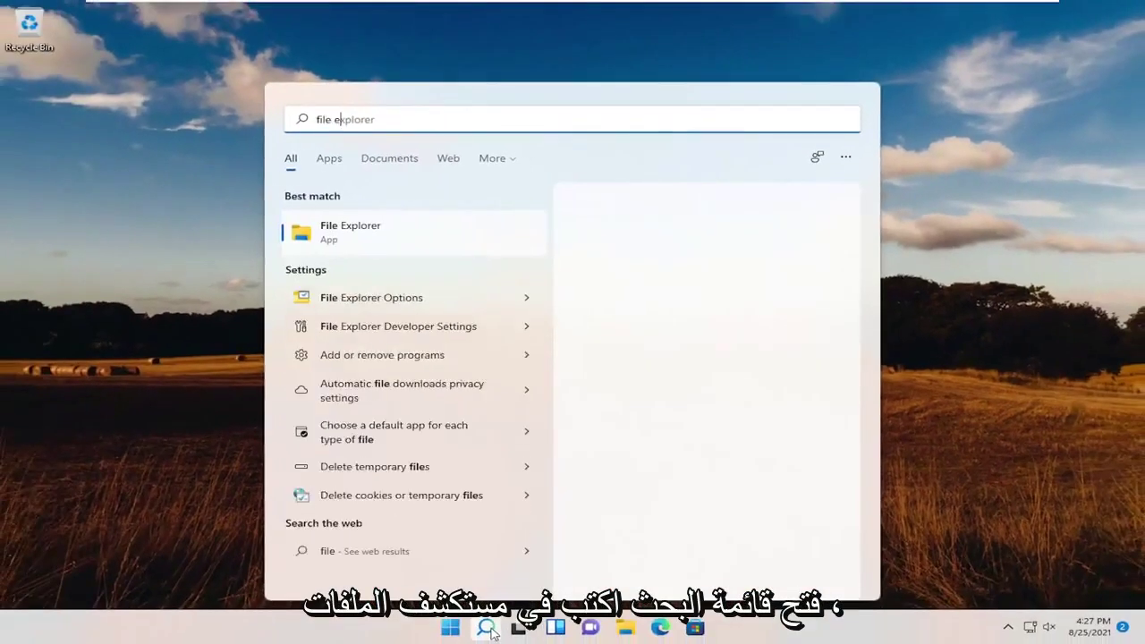
- Launch File Explorer and go to C:\Windows\SoftwareDistribution
type(" explorer")
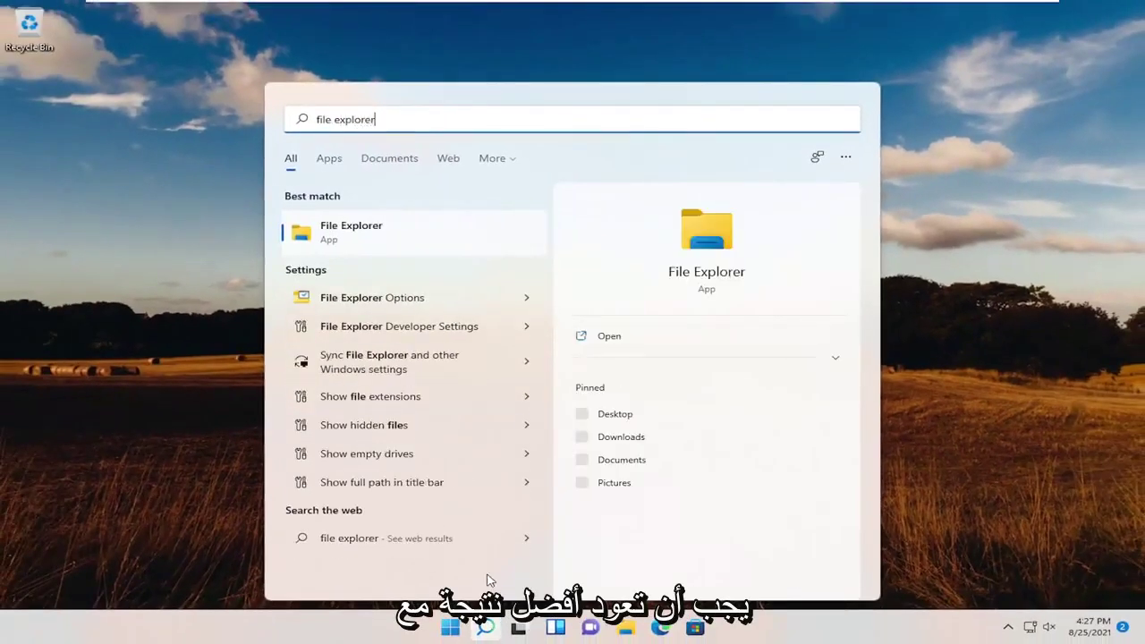
left_click(349, 235)
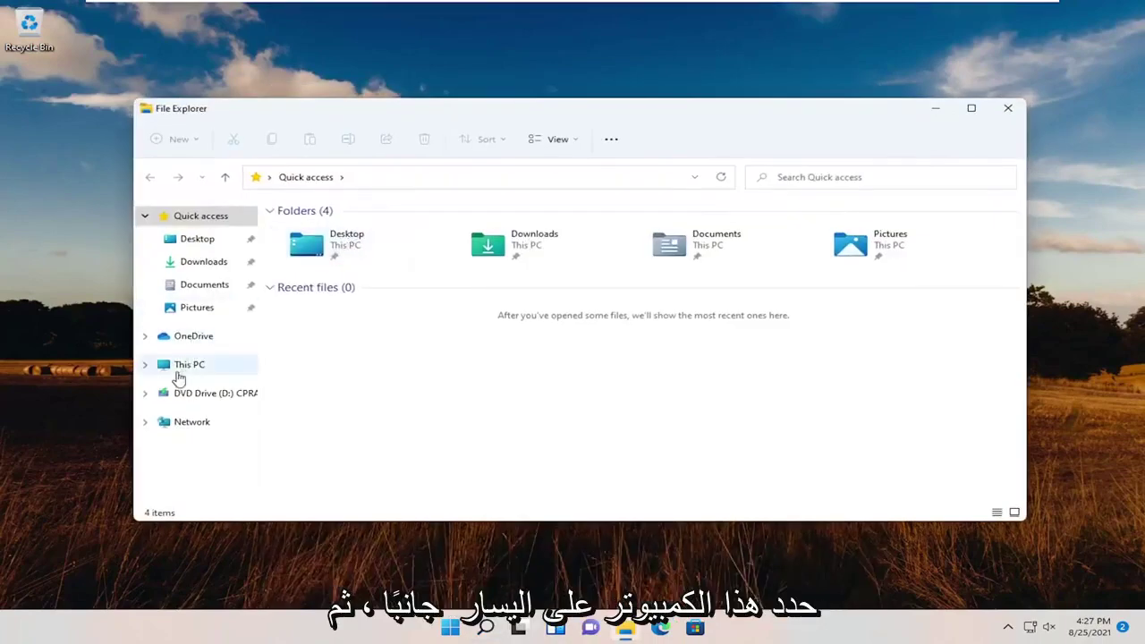
left_click(183, 372)
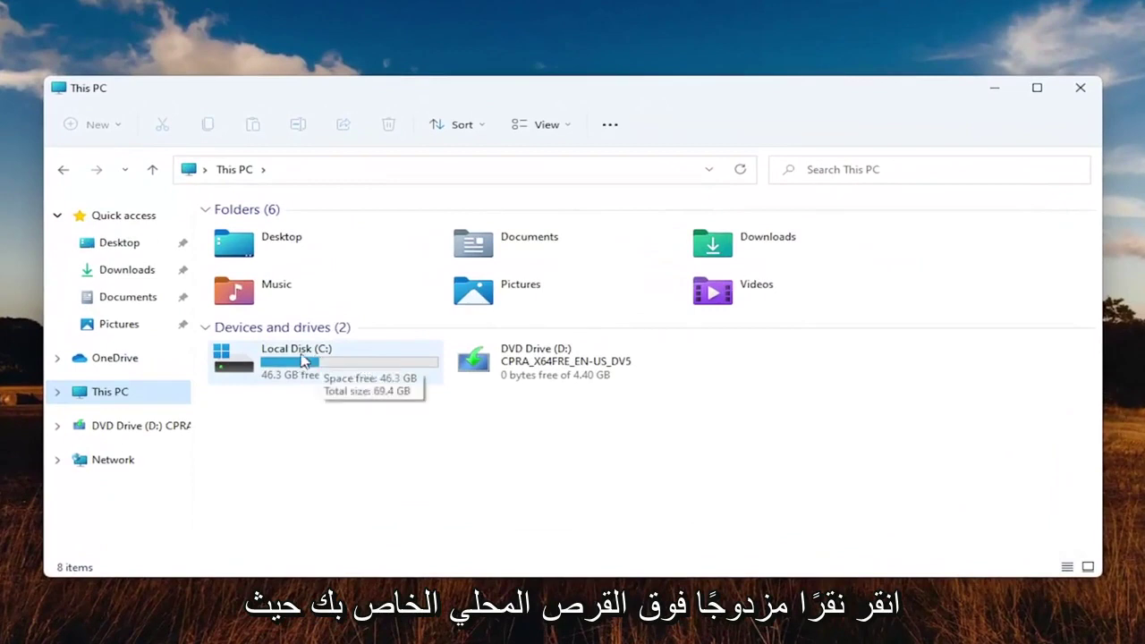
double_click(294, 367)
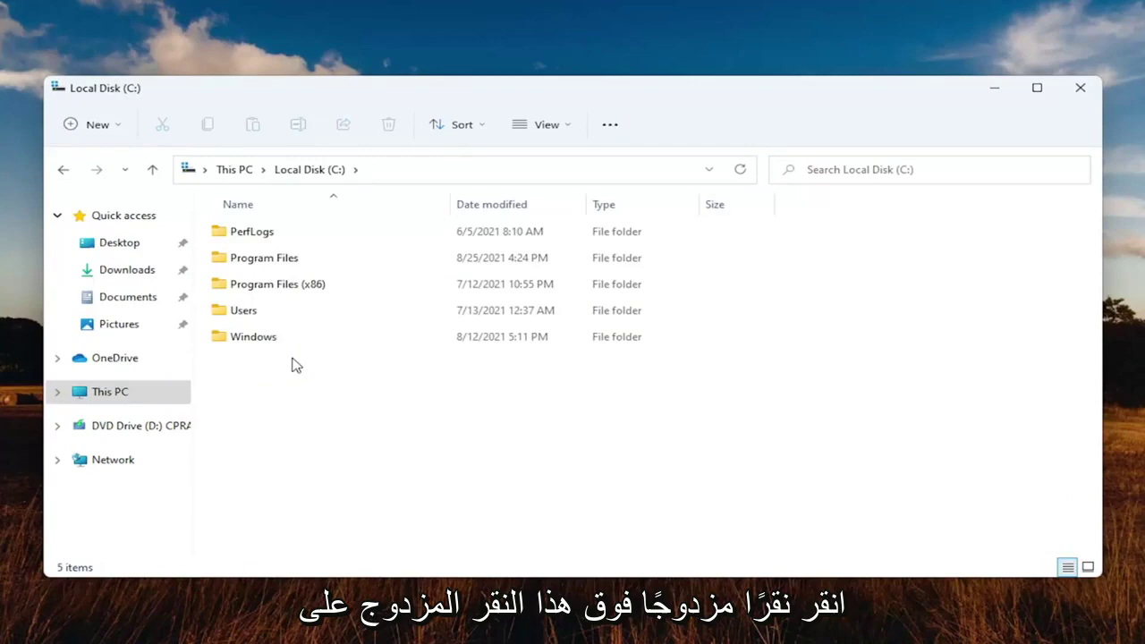
double_click(250, 338)
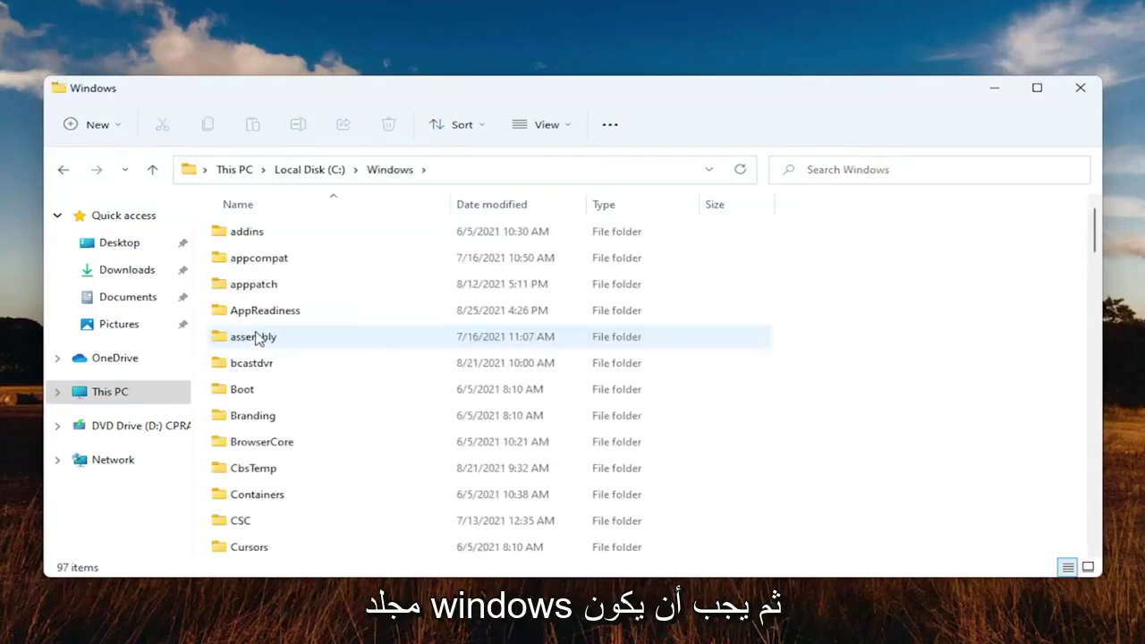
scroll(289, 363, "down", 8)
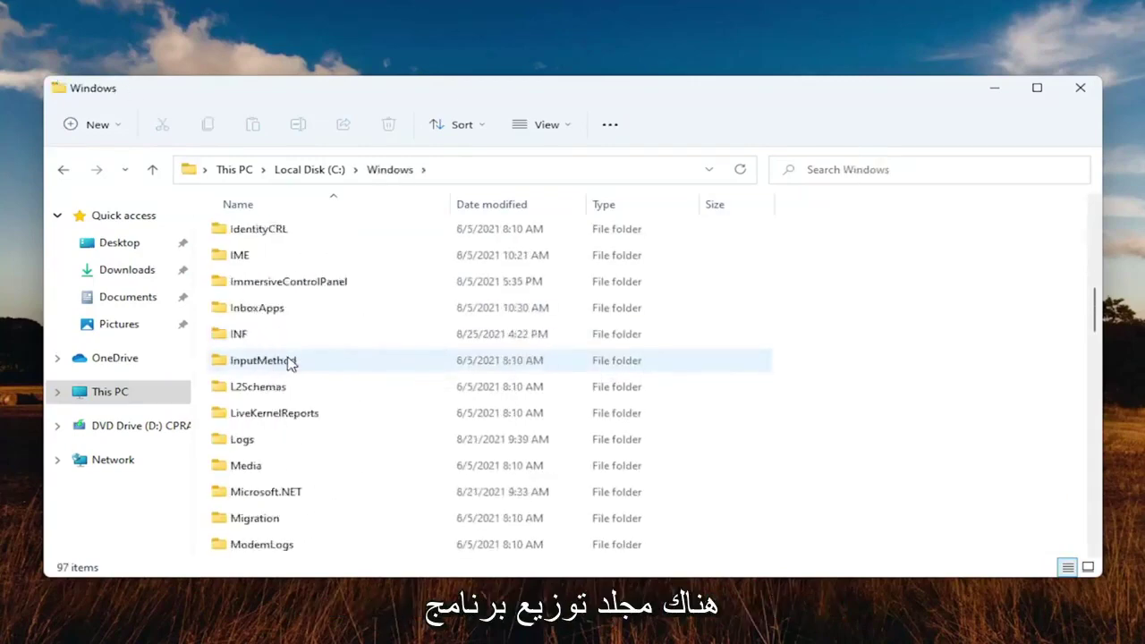
scroll(290, 363, "down", 7)
scroll(290, 376, "down", 2)
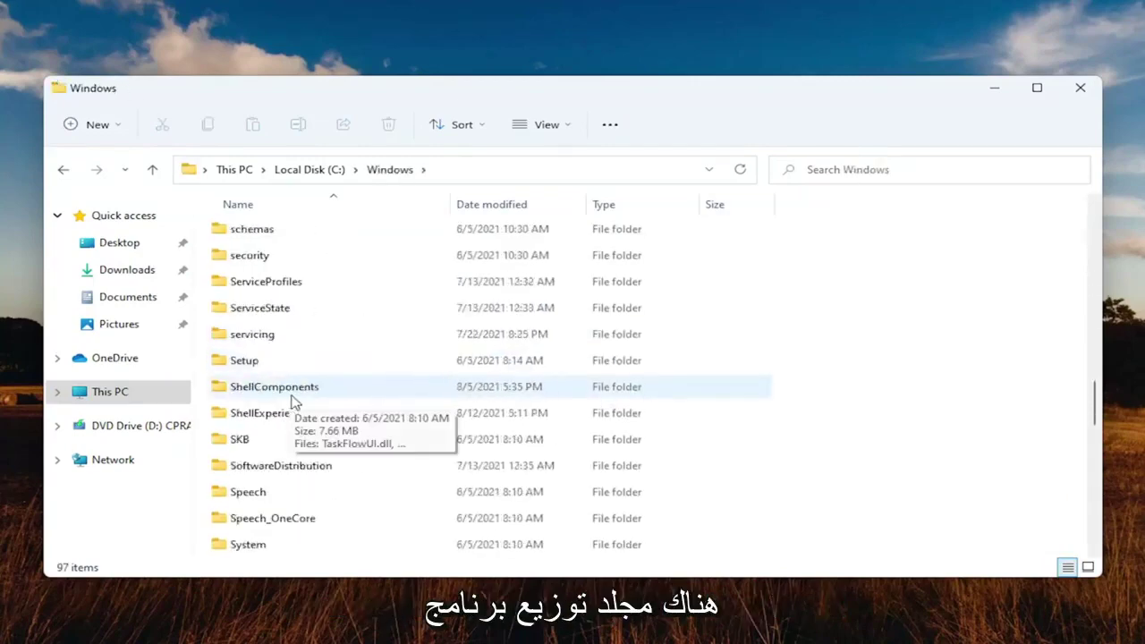
double_click(258, 467)
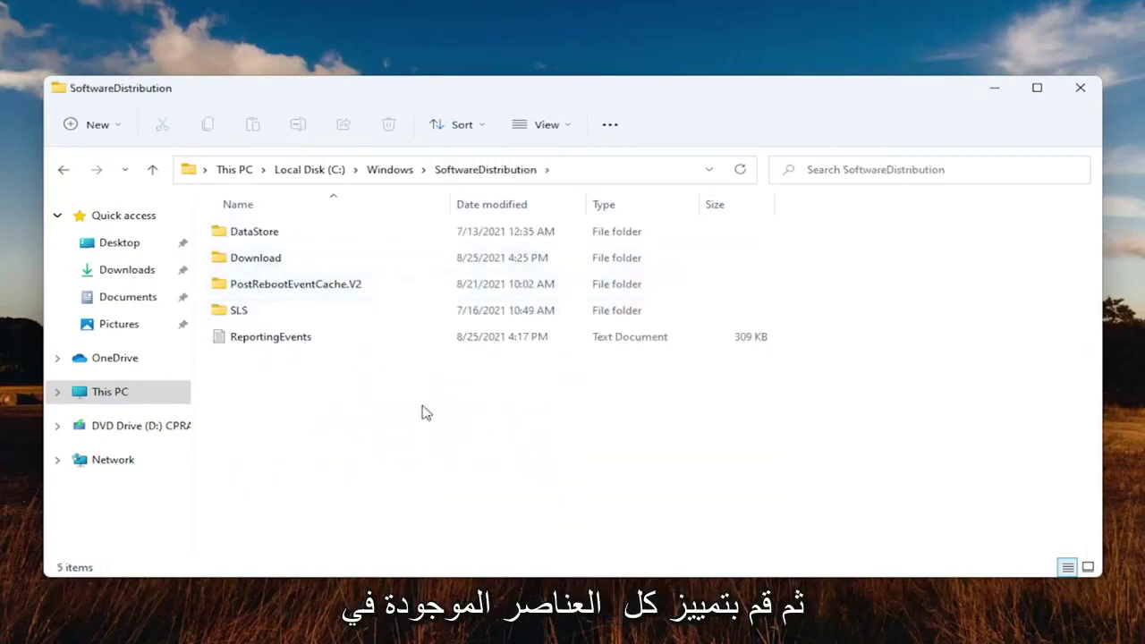
- Delete Download, PostRebootEventCache.V2 and SLS, skipping the in-use DataStore and ReportingEvents
left_click_drag(544, 456, 251, 207)
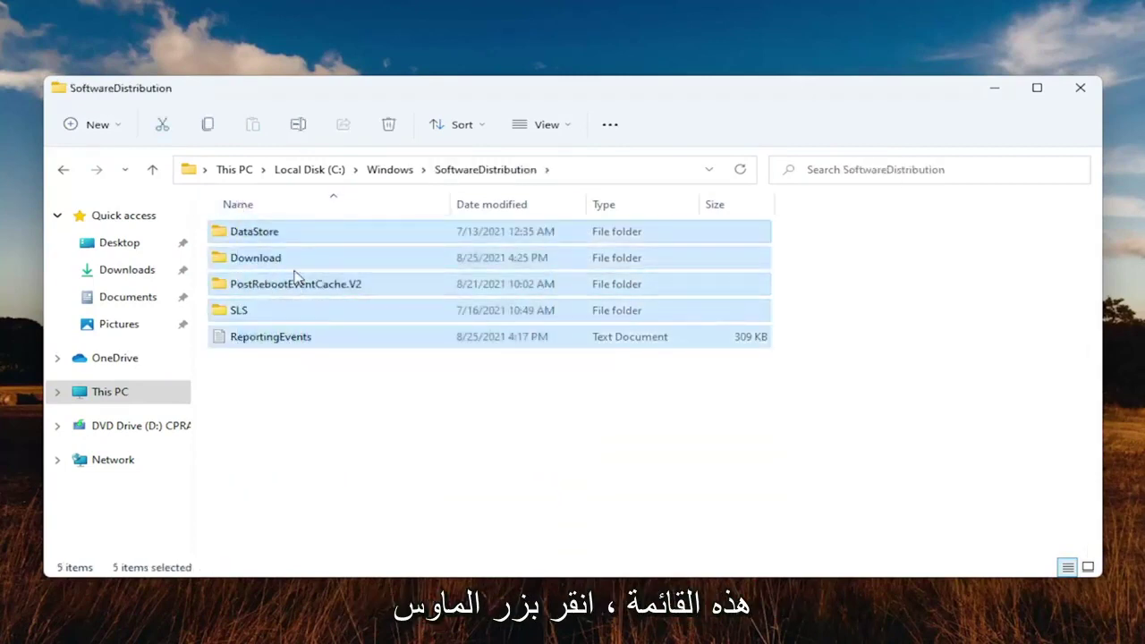
right_click(299, 277)
left_click_drag(250, 391, 268, 255)
right_click(281, 264)
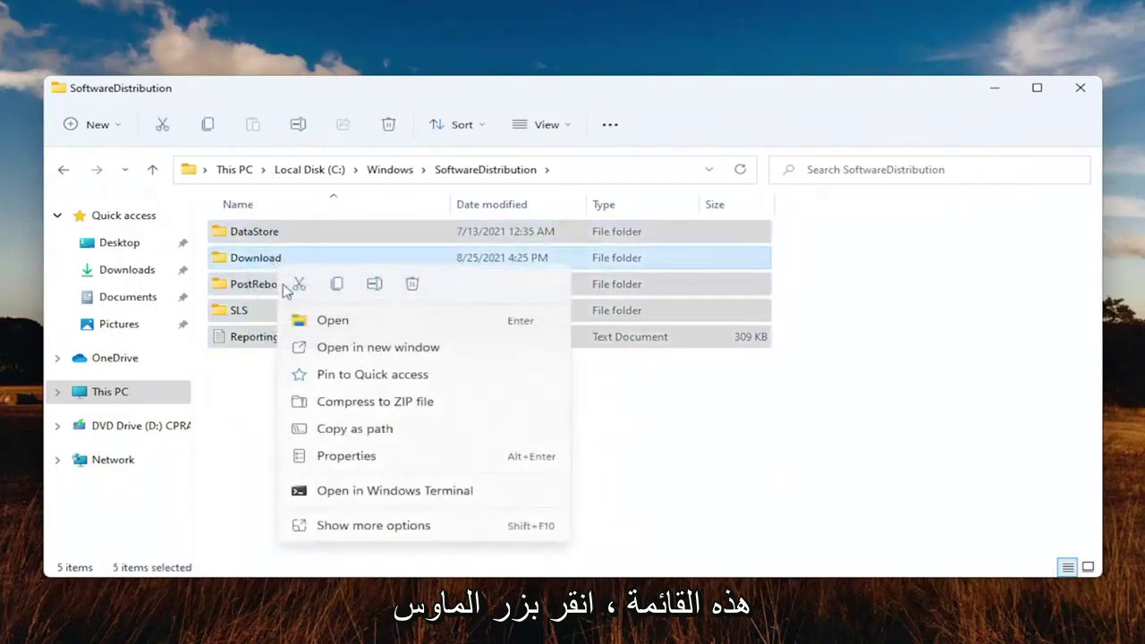
left_click(412, 285)
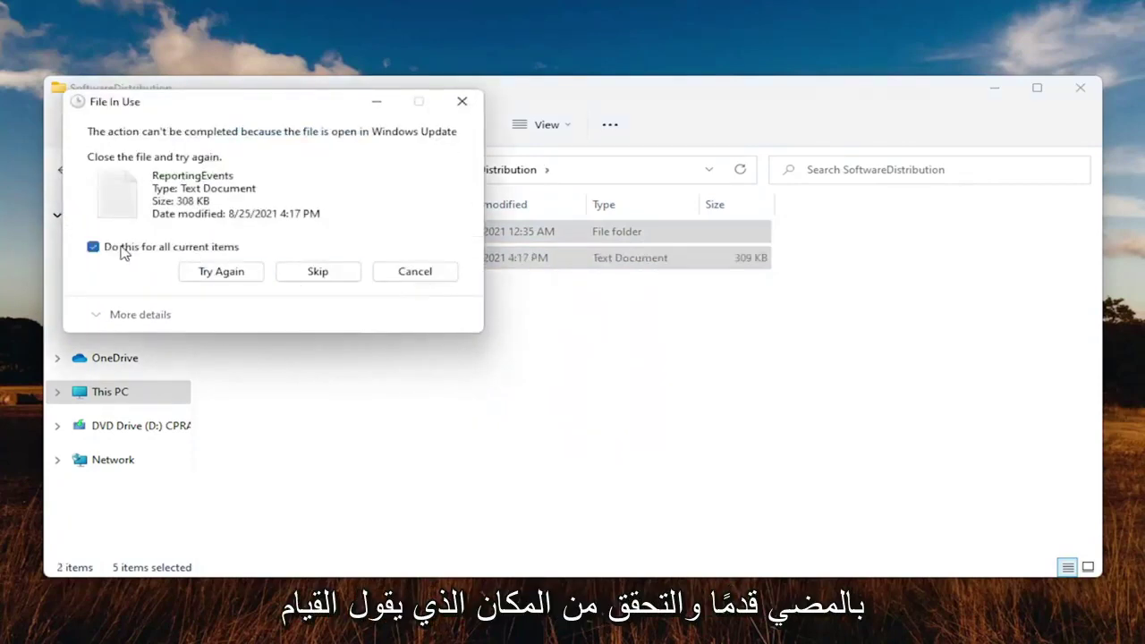
left_click(309, 273)
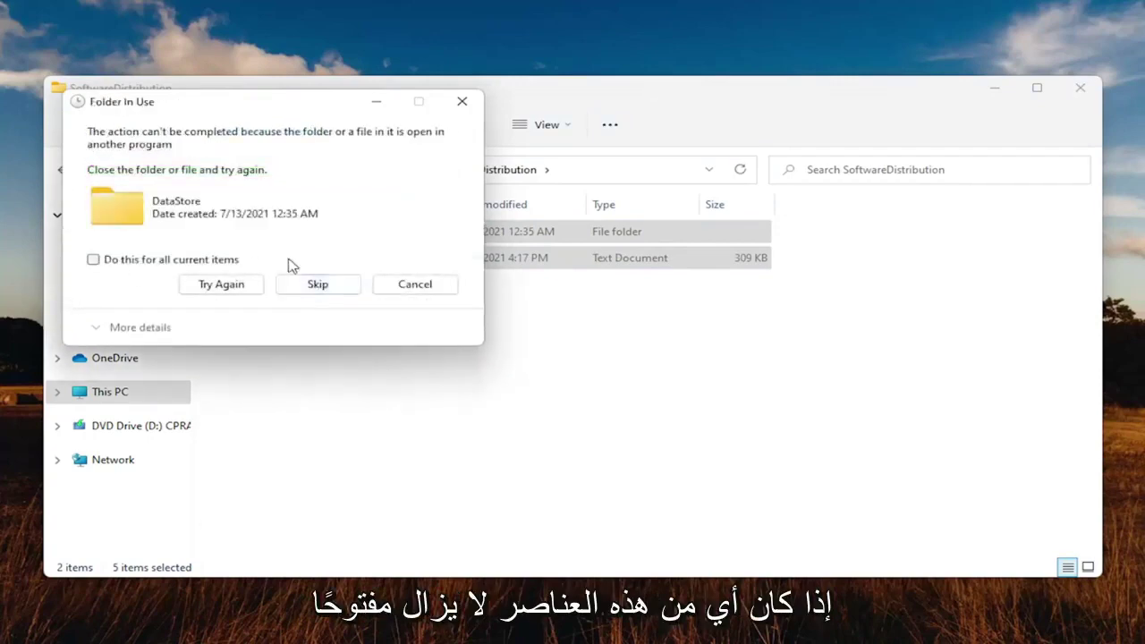
left_click(461, 102)
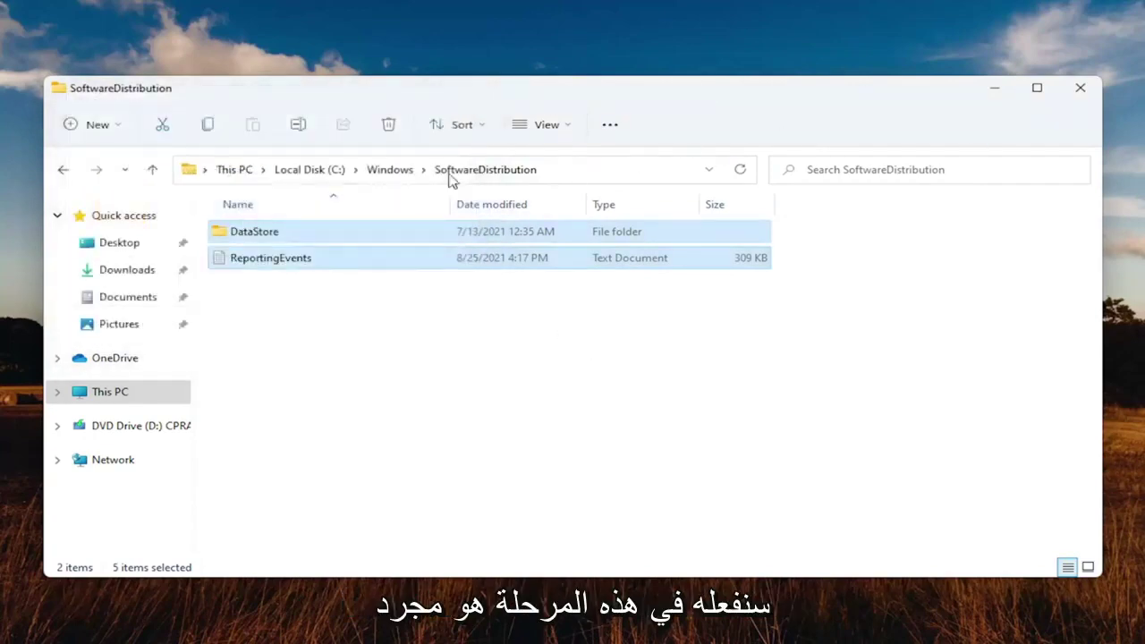
- Open the Services console and stop the Background Intelligent Transfer Service
left_click(996, 88)
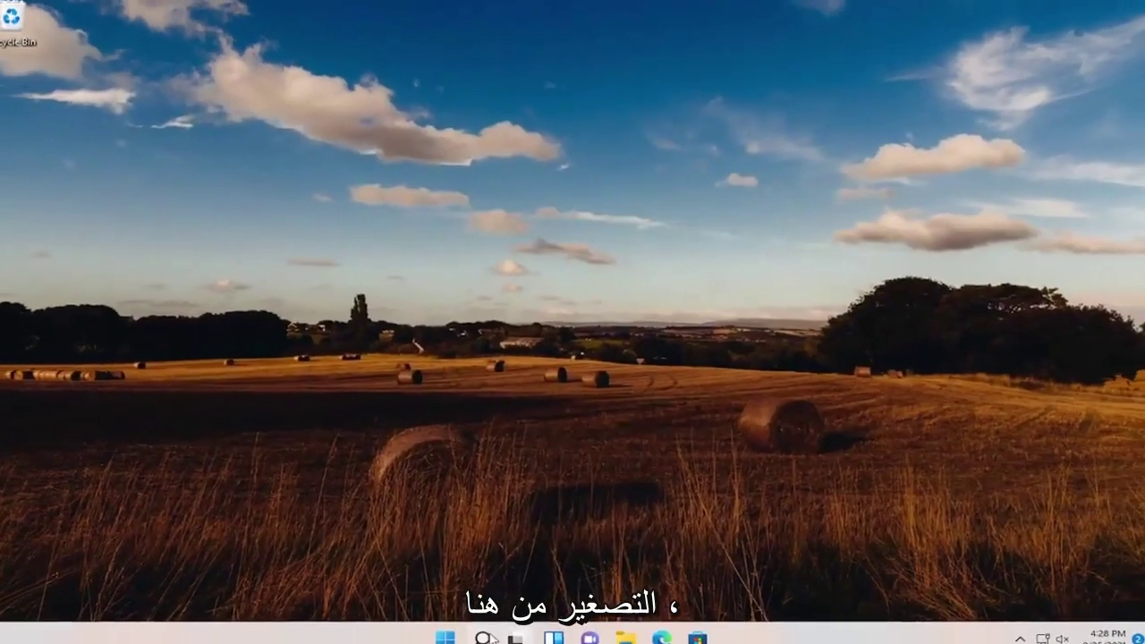
left_click(488, 627)
type("servi")
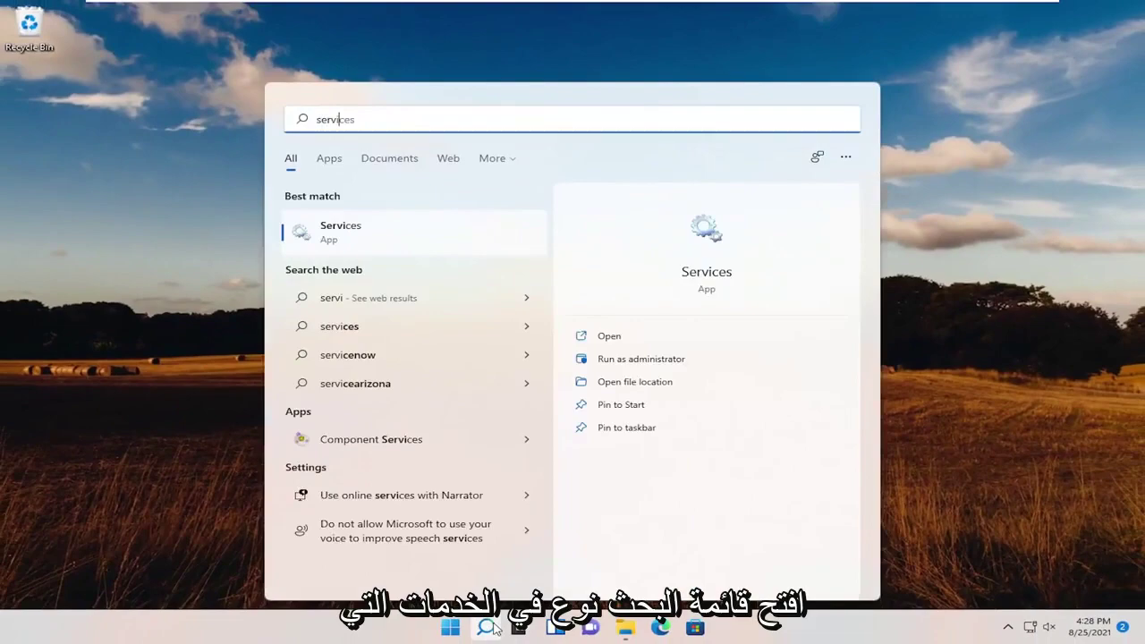
left_click(350, 235)
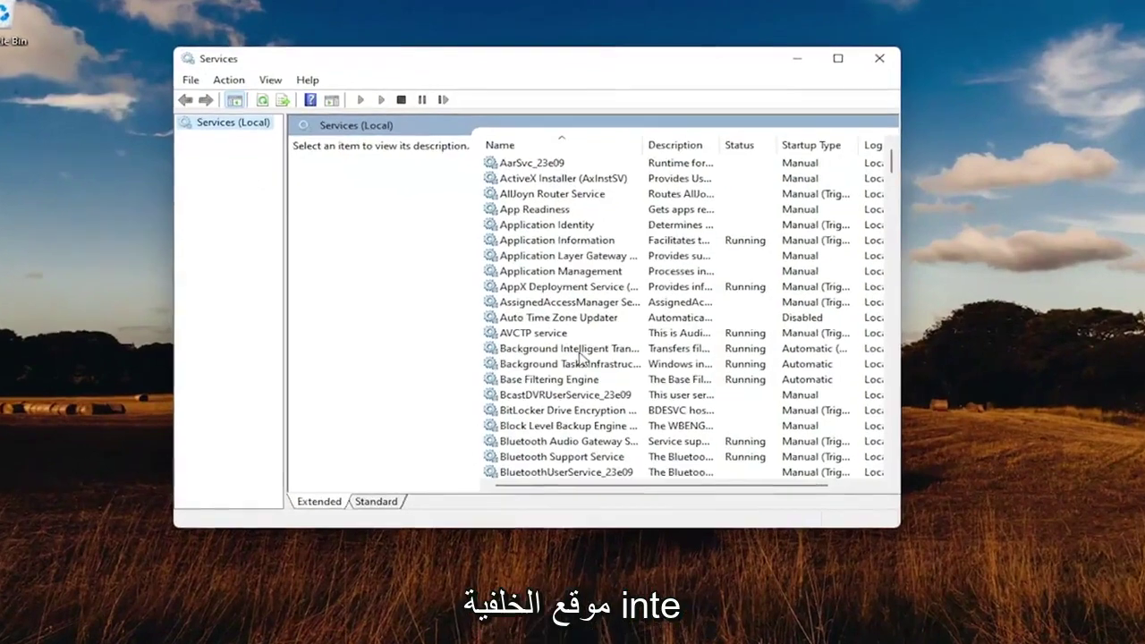
double_click(577, 351)
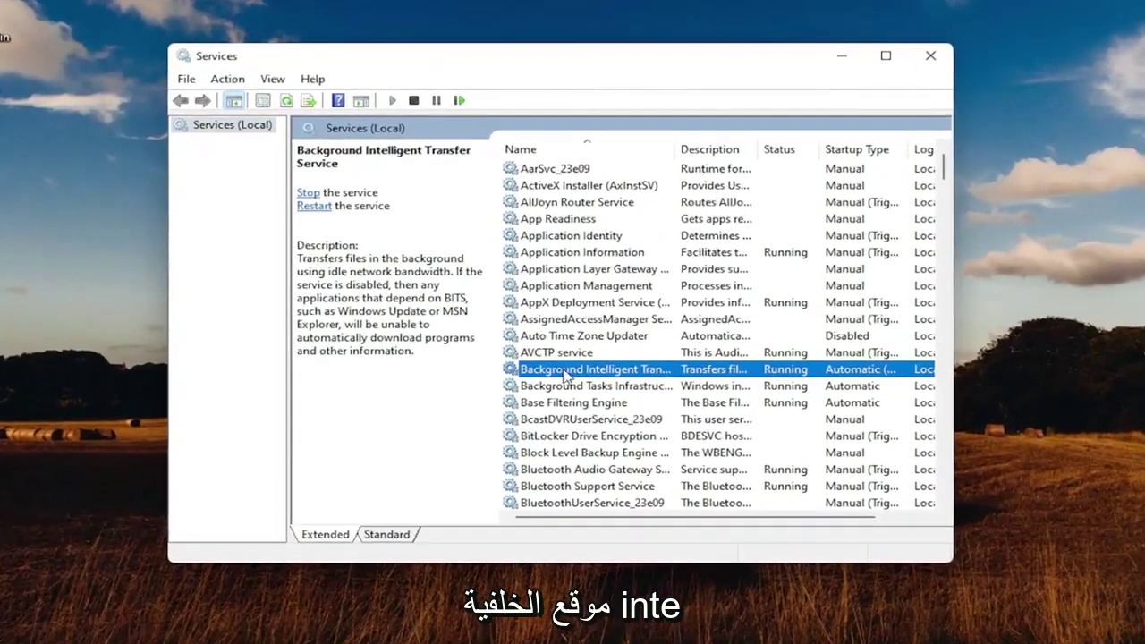
left_click(511, 379)
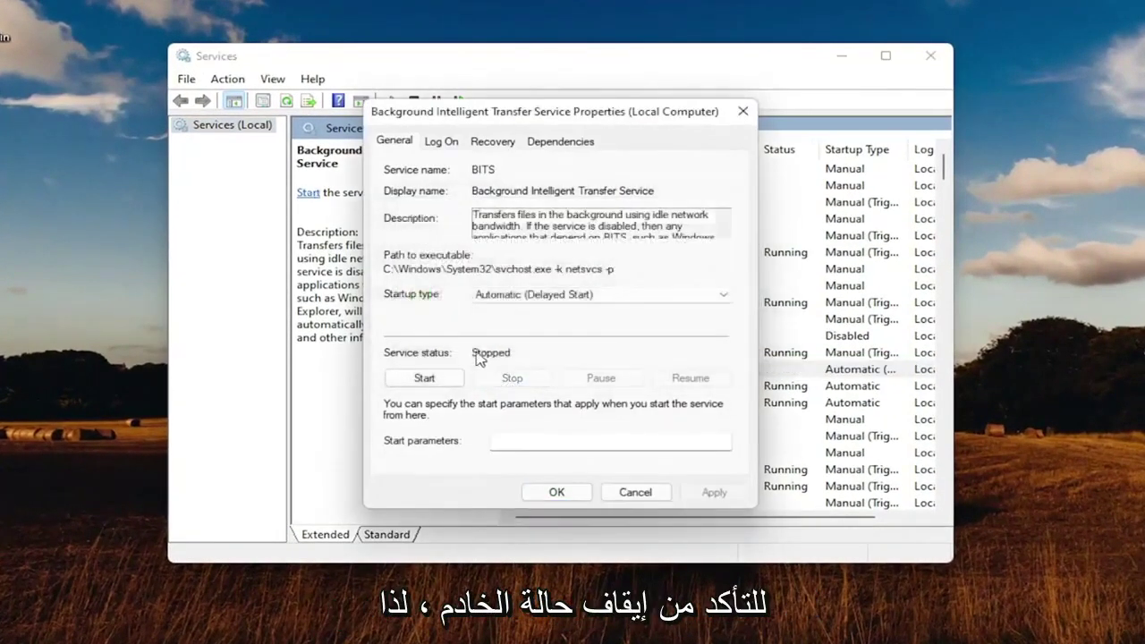
left_click(554, 492)
- Stop the Windows Update service in Services
scroll(913, 465, "down", 10)
scroll(913, 468, "down", 3)
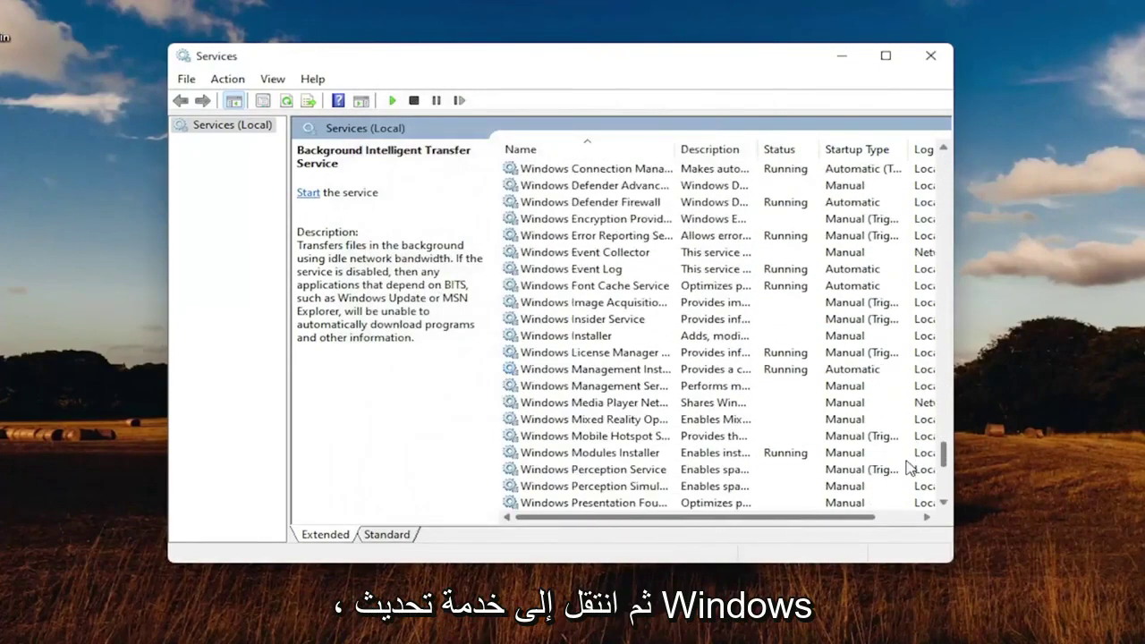
scroll(906, 484, "down", 5)
double_click(560, 353)
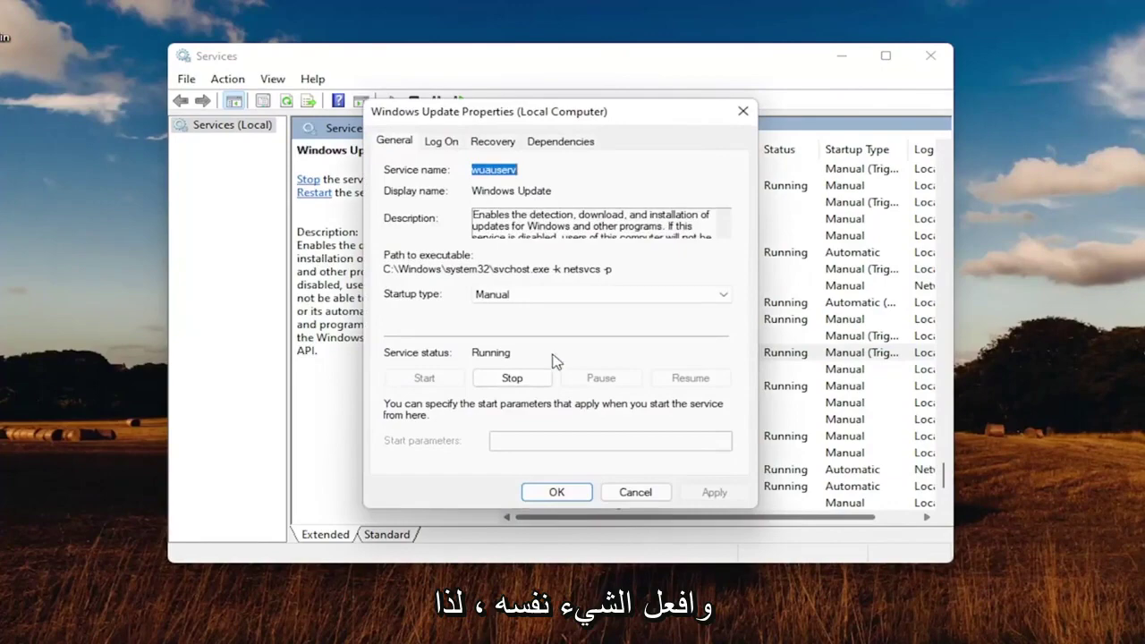
left_click(506, 383)
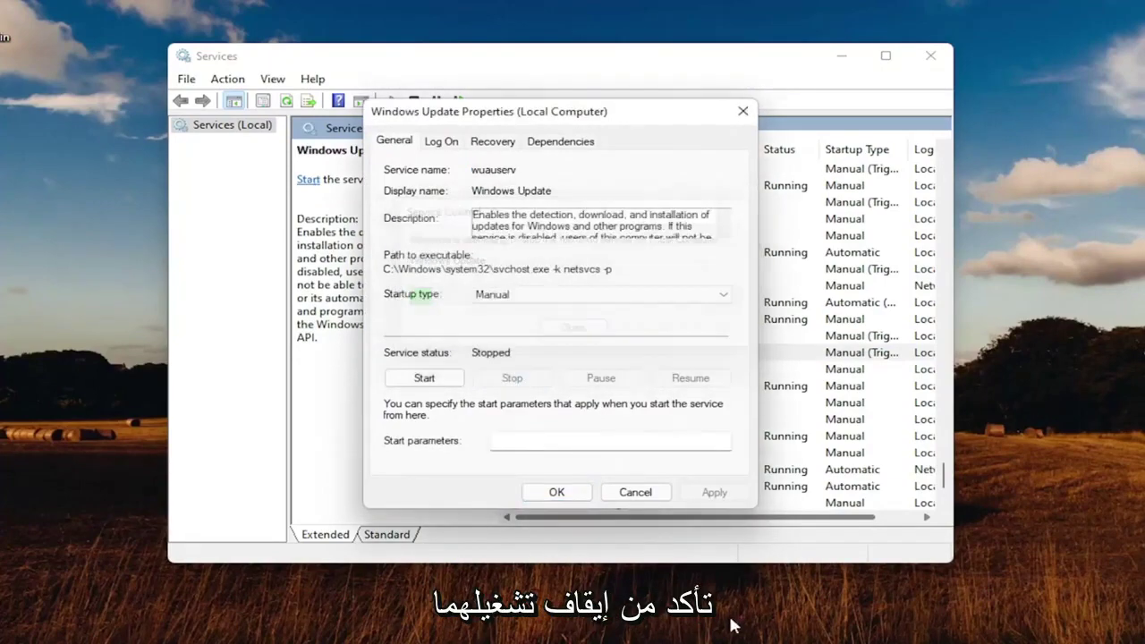
left_click(559, 491)
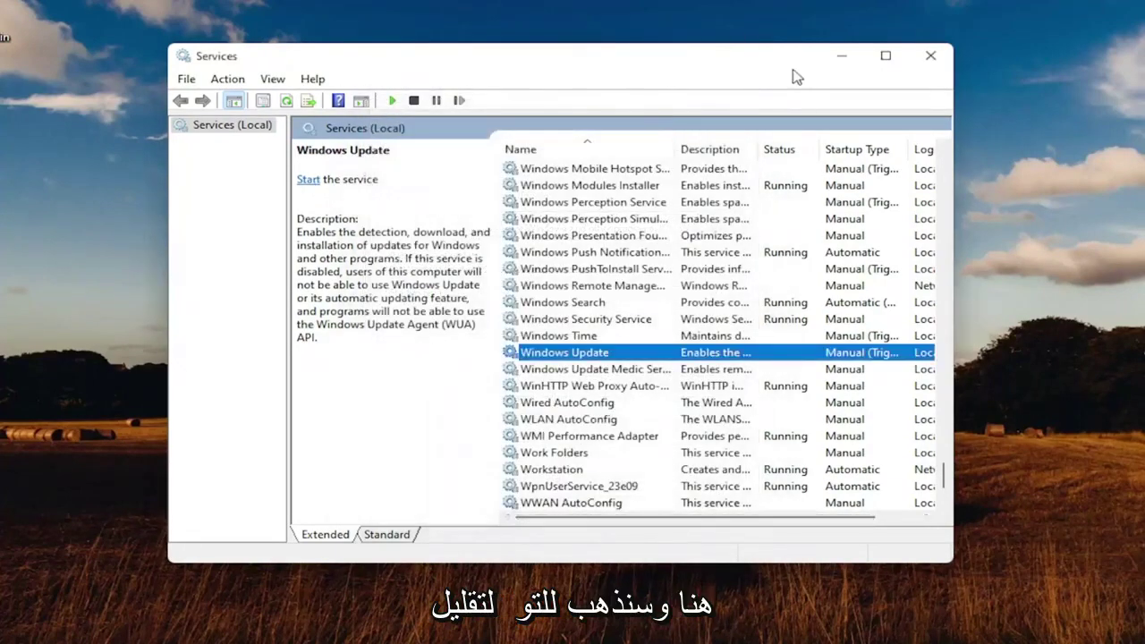
- Delete the remaining three items so SoftwareDistribution is empty, then return to Services
left_click(842, 55)
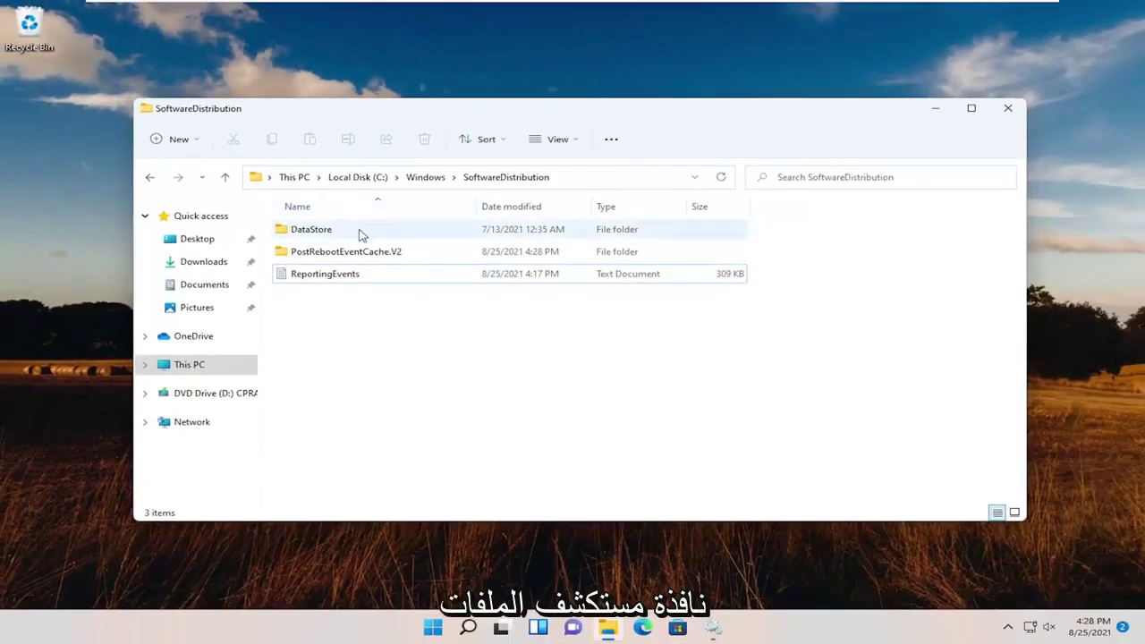
left_click_drag(626, 401, 265, 217)
right_click(380, 260)
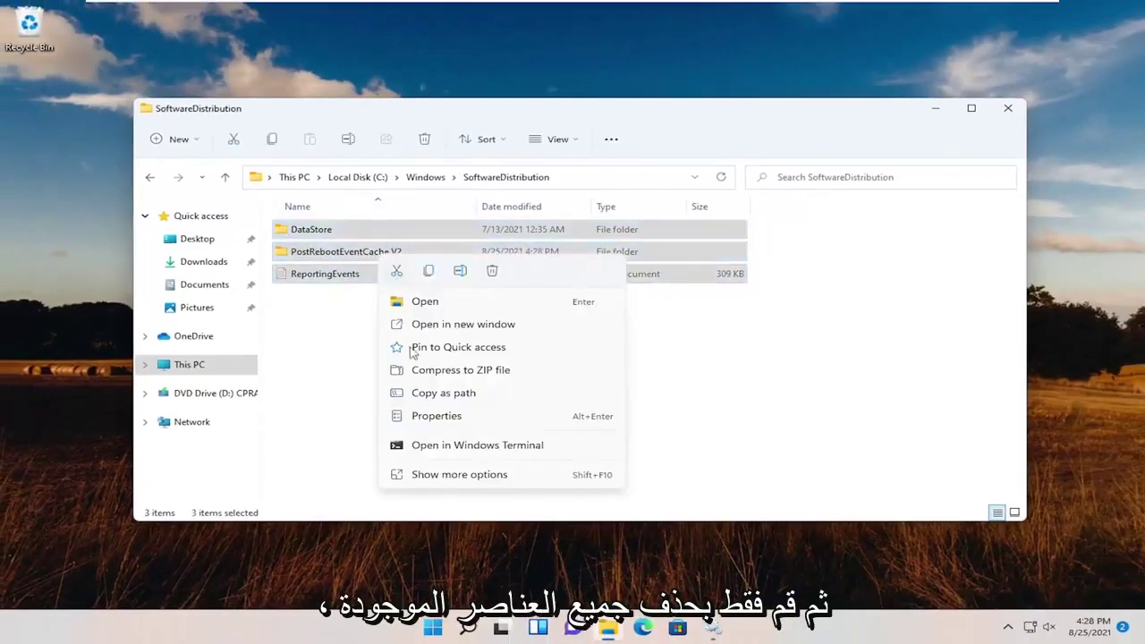
left_click(492, 271)
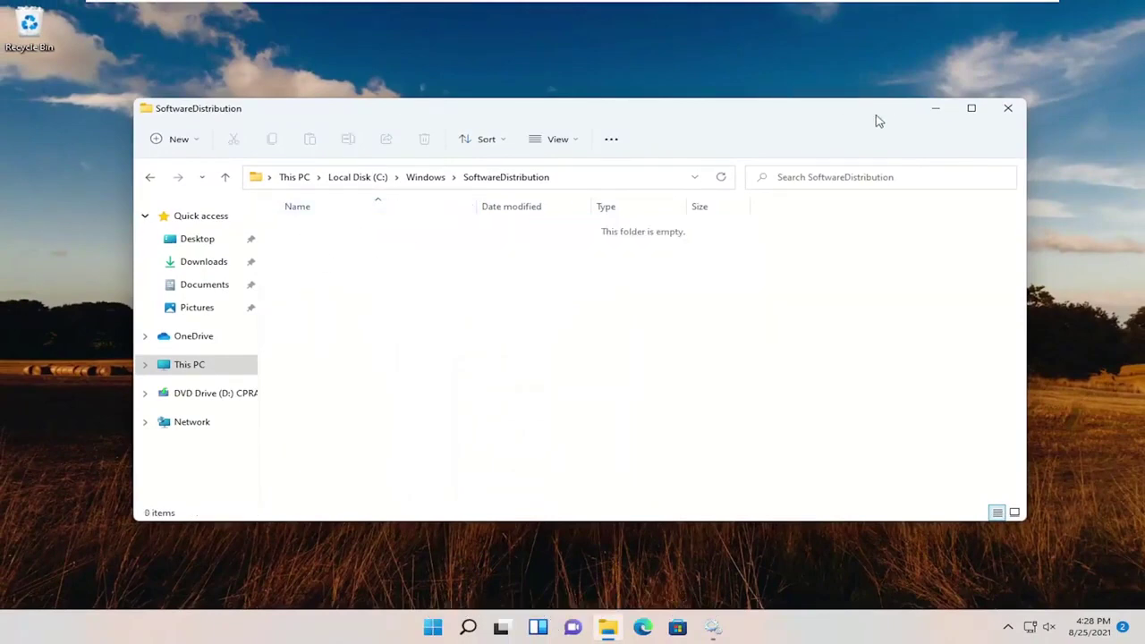
left_click(1009, 108)
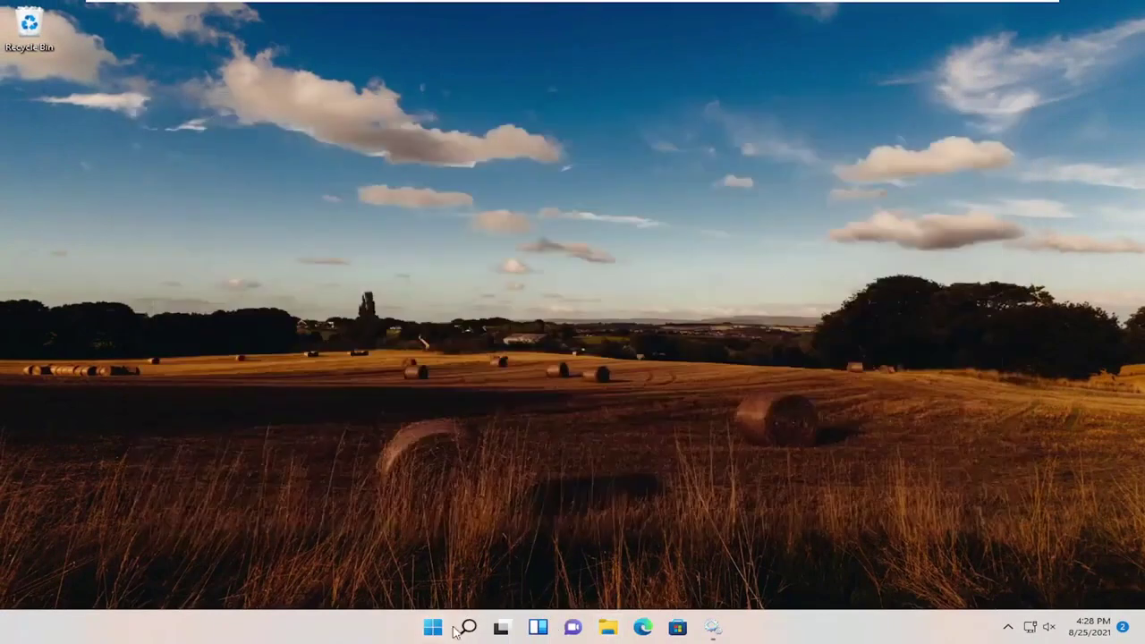
left_click(716, 634)
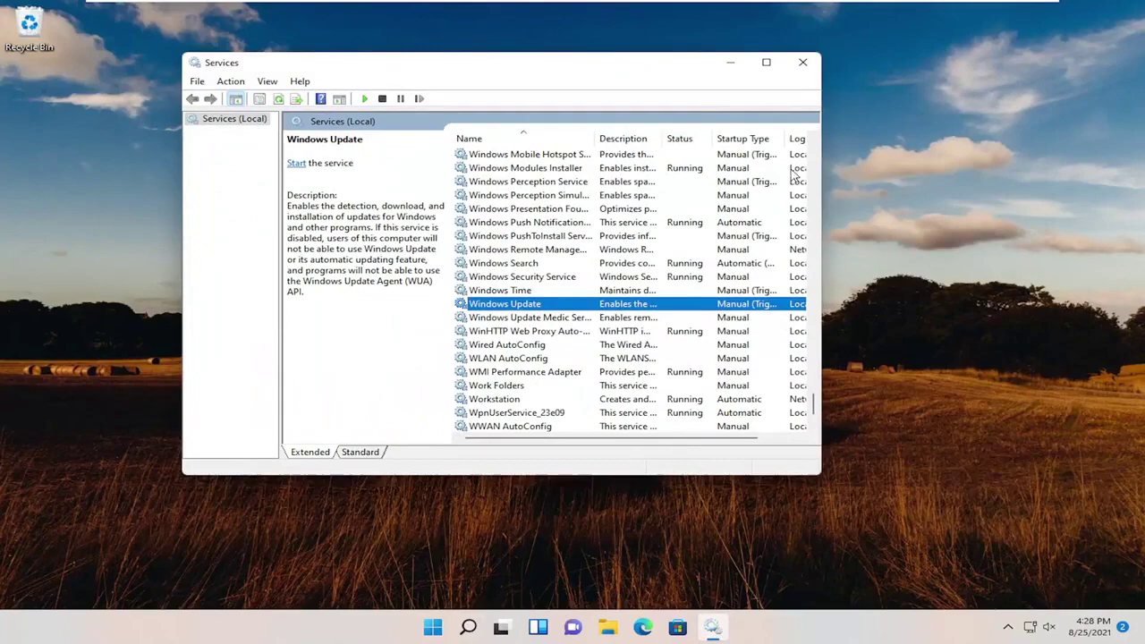
- Start the Windows Update service again from its properties
left_click(715, 632)
left_click(714, 632)
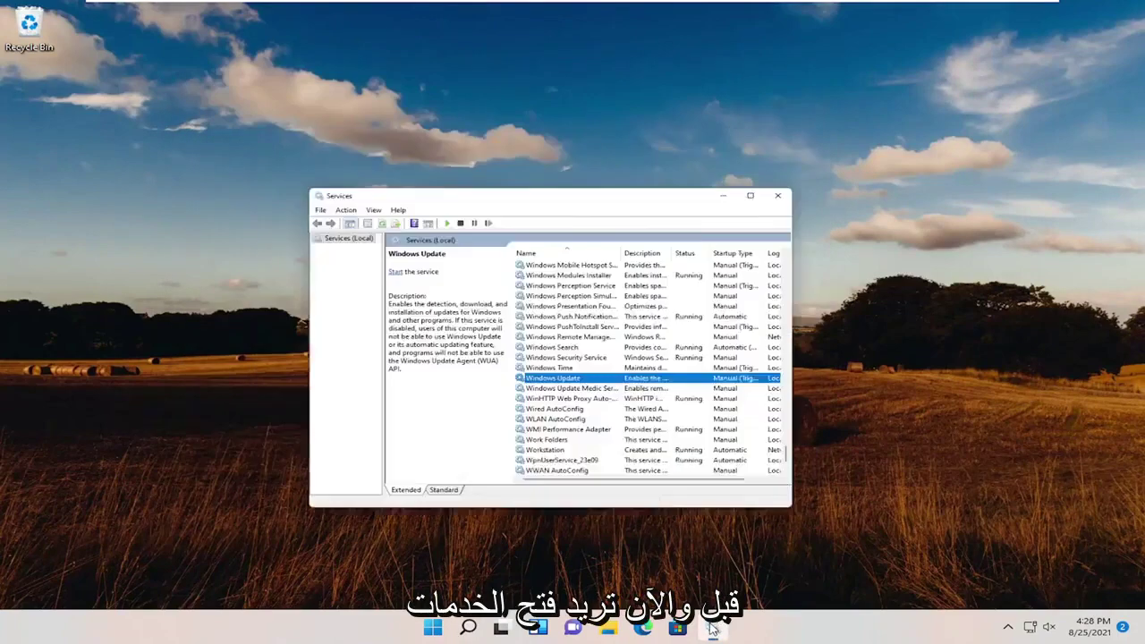
double_click(491, 305)
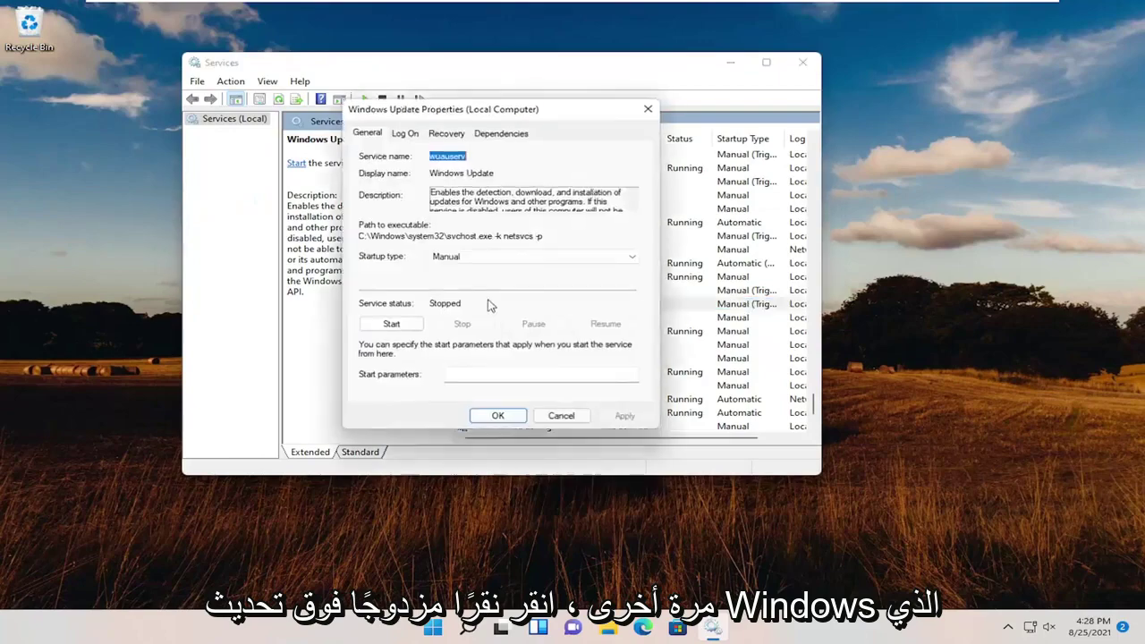
left_click(394, 324)
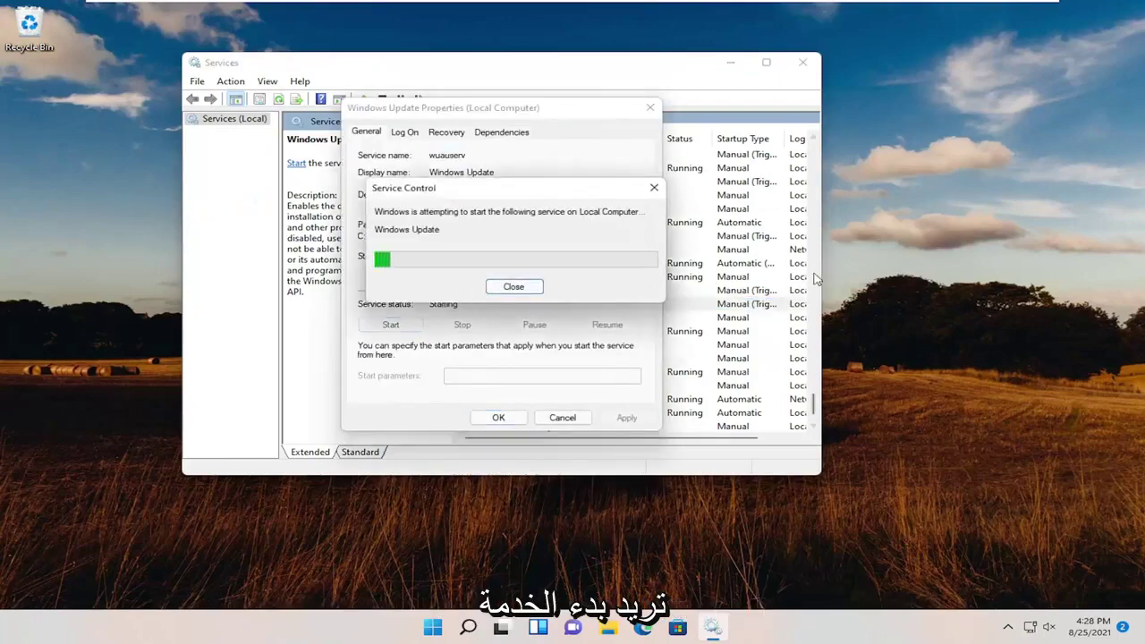
- Start the Background Intelligent Transfer Service, then close its properties, Services and the remaining dialogs
left_click_drag(813, 404, 796, 153)
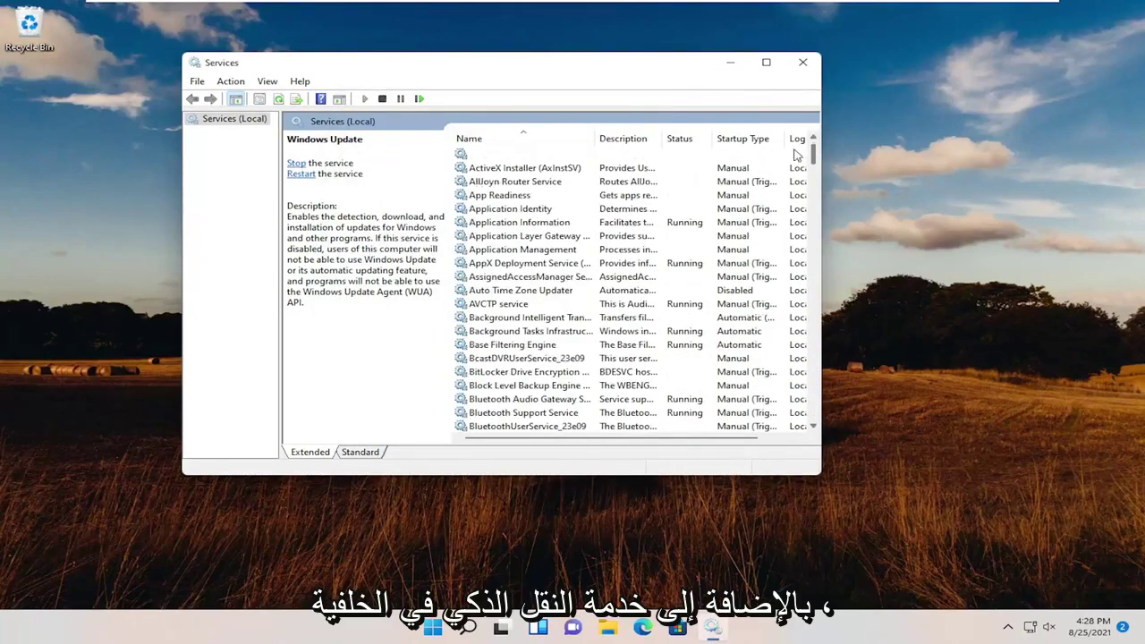
double_click(508, 323)
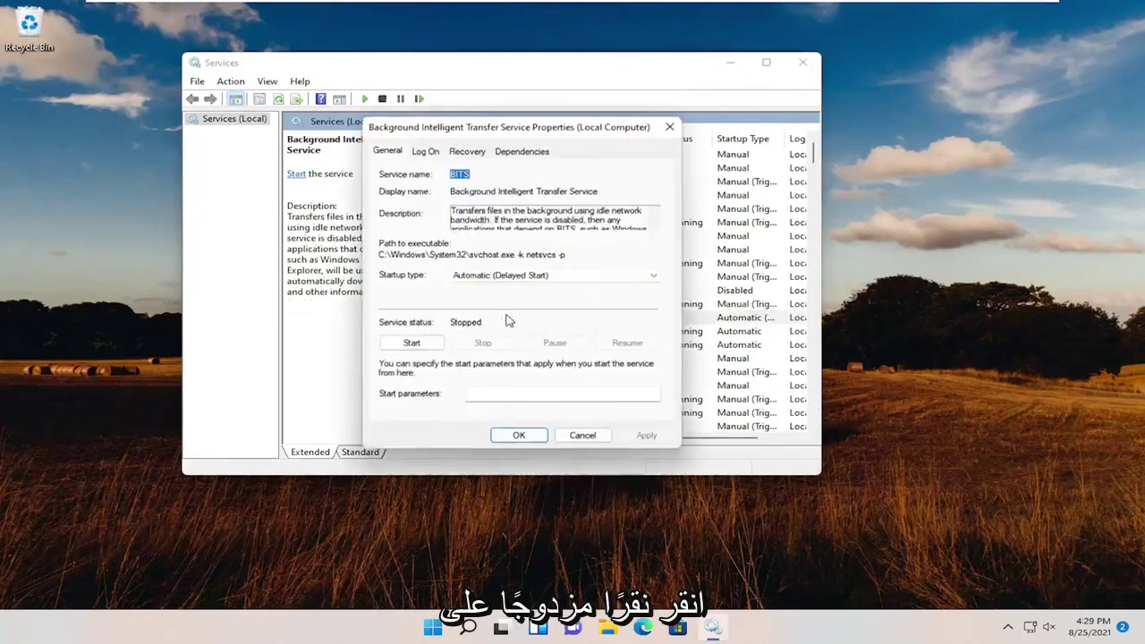
left_click(424, 346)
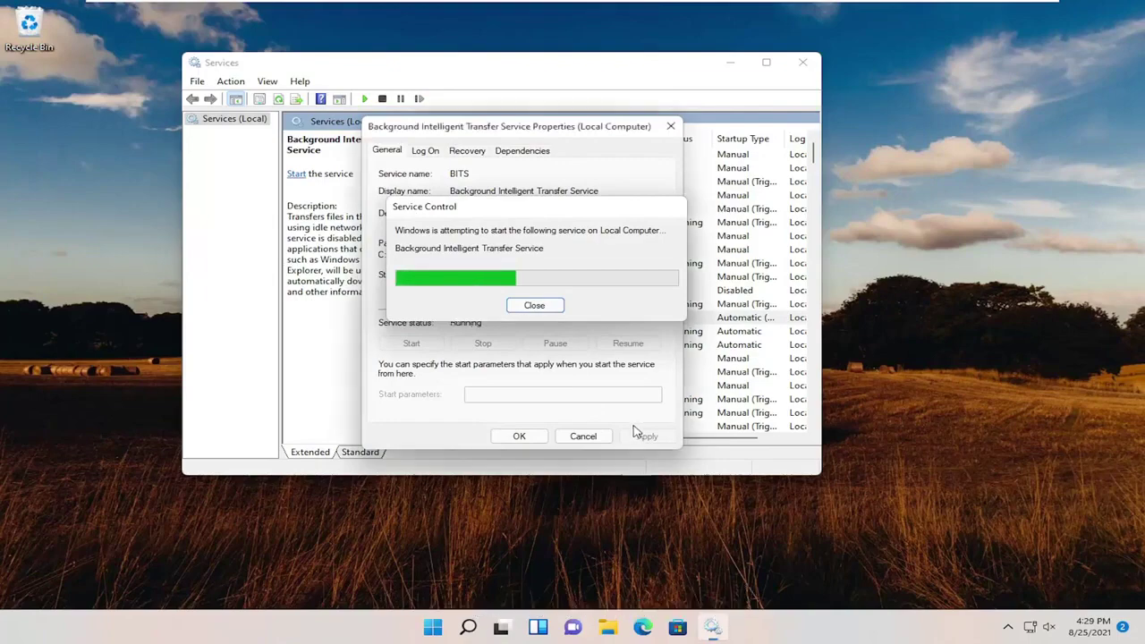
left_click(519, 436)
left_click(803, 62)
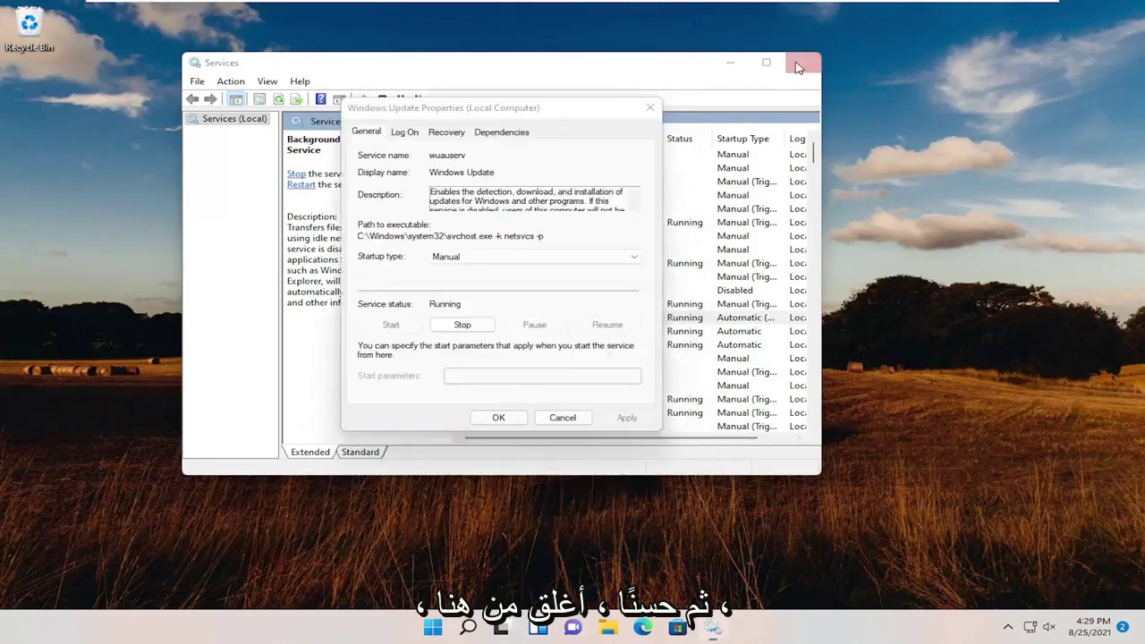
left_click(680, 342)
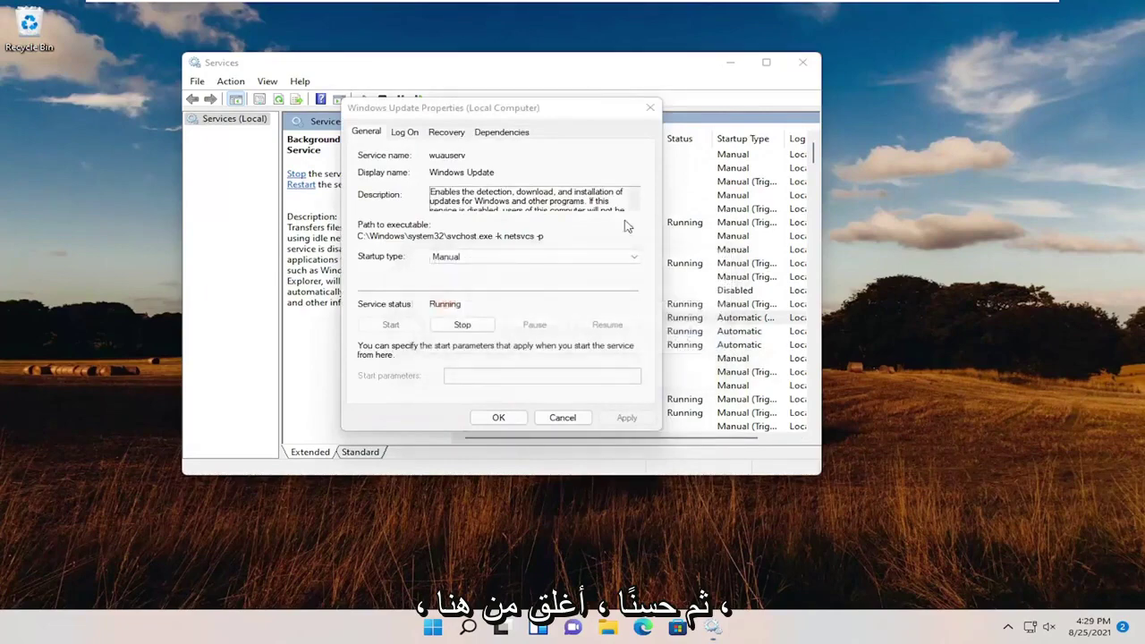
left_click(498, 418)
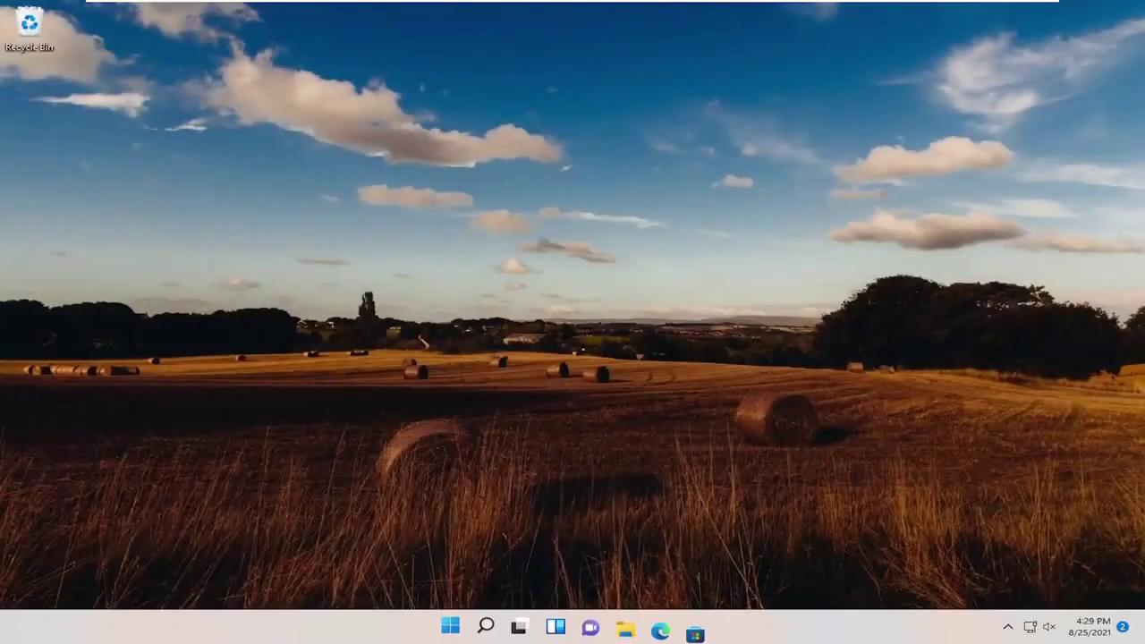
- Run Check for updates, confirm "You're up to date", and close Settings
left_click(485, 630)
type("upd")
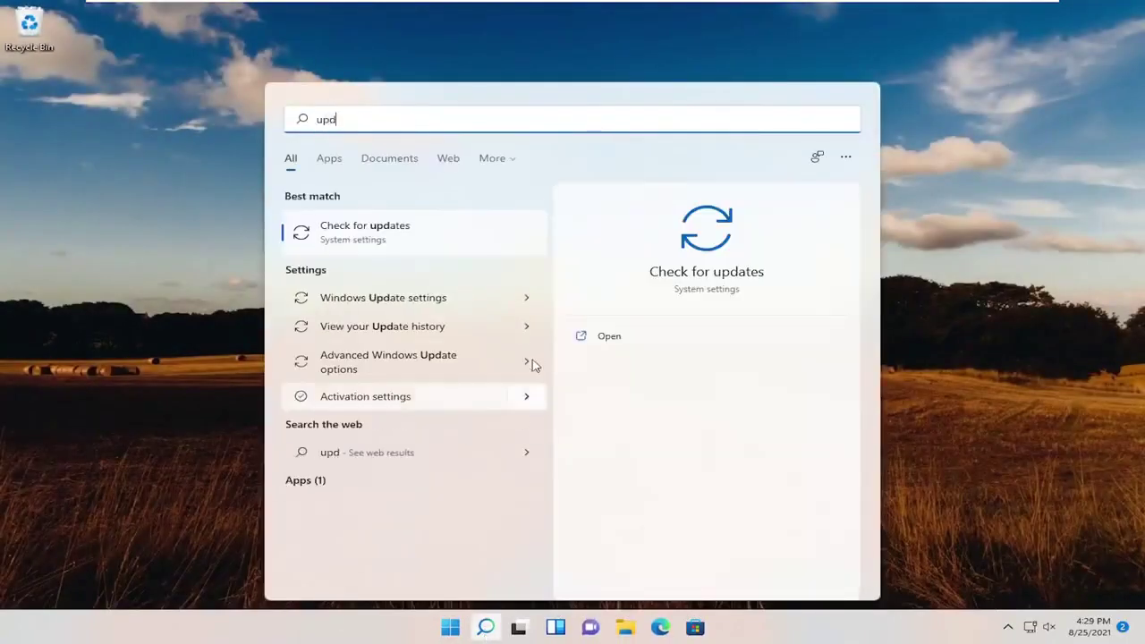
type("a")
key("Return")
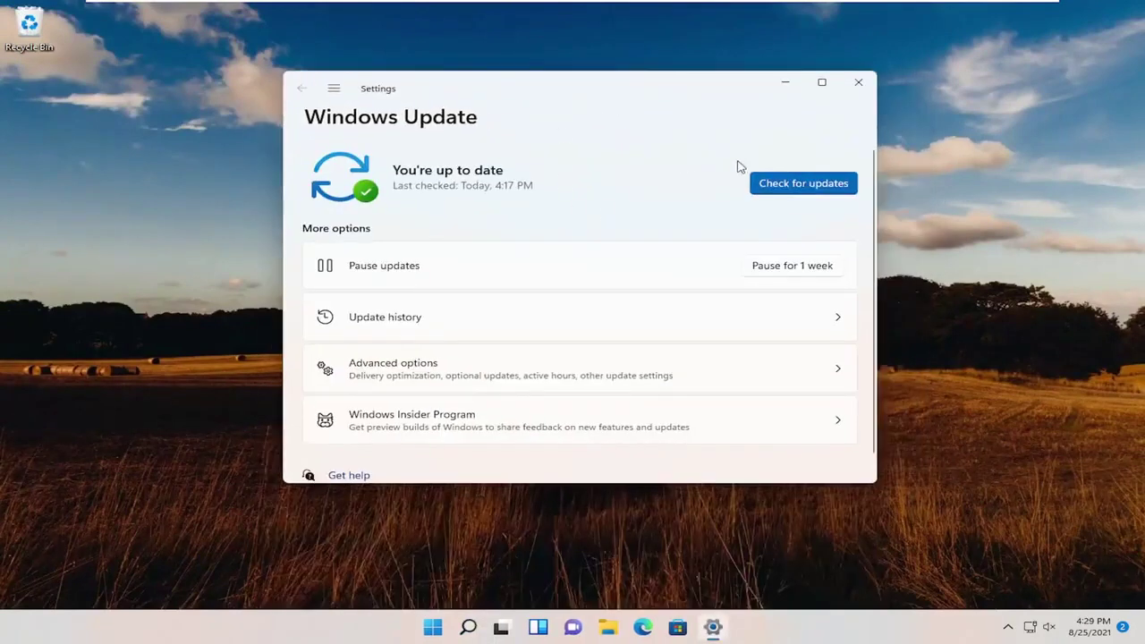
left_click(786, 184)
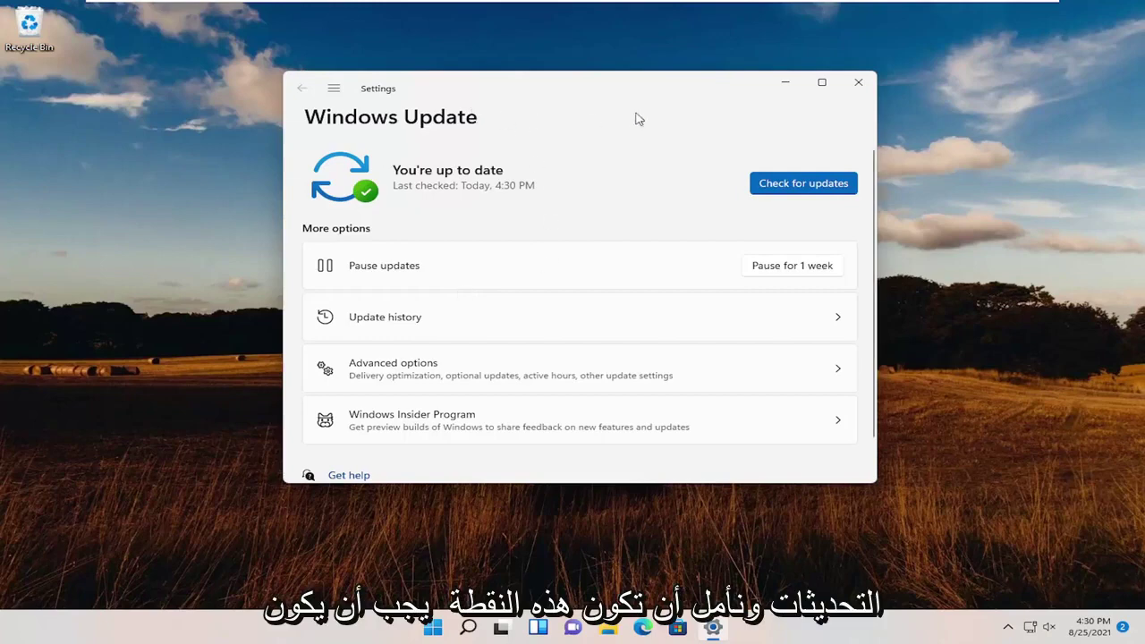
left_click(858, 81)
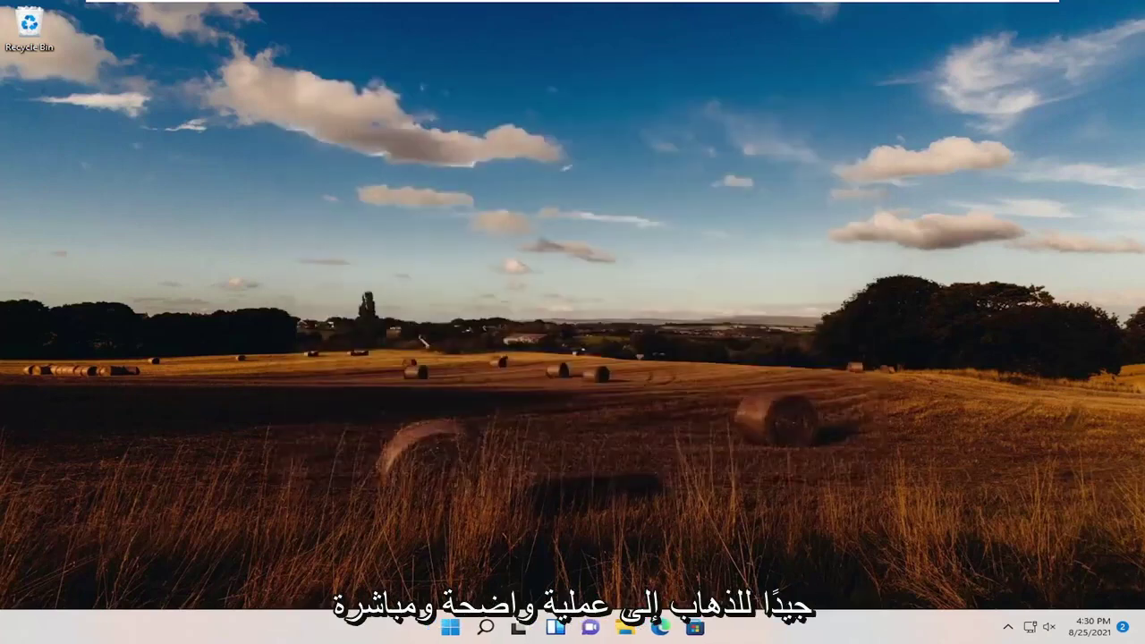